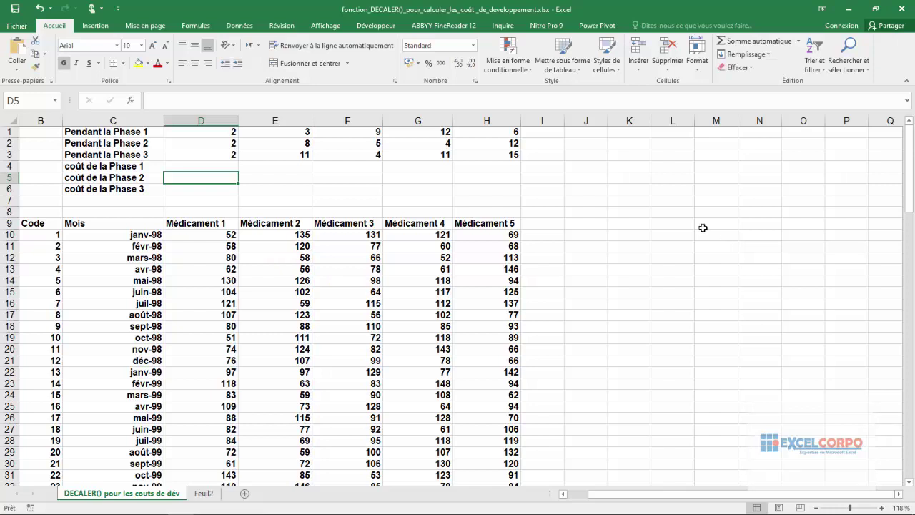
Step: Examine the Médicament 1 to Médicament 5 headers in row 9, the Mois column and the monthly cost data
drag(189, 224, 509, 222)
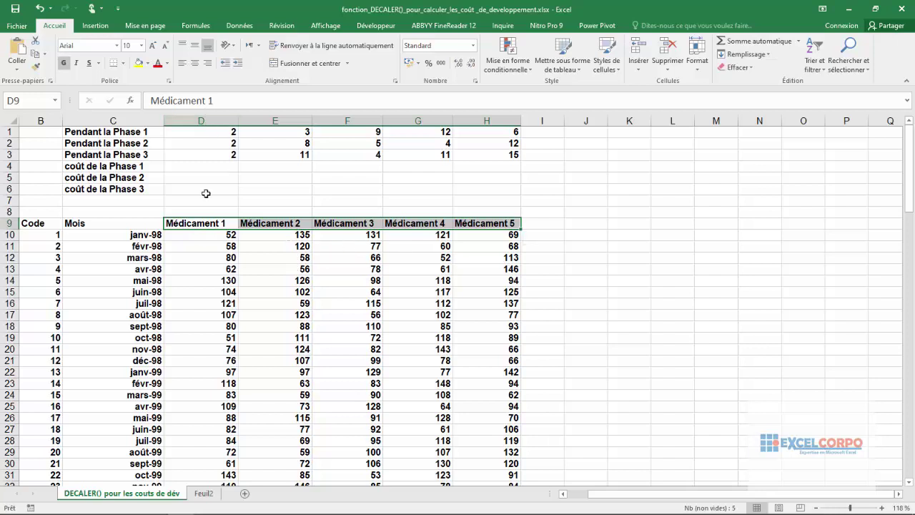
click(193, 224)
click(292, 223)
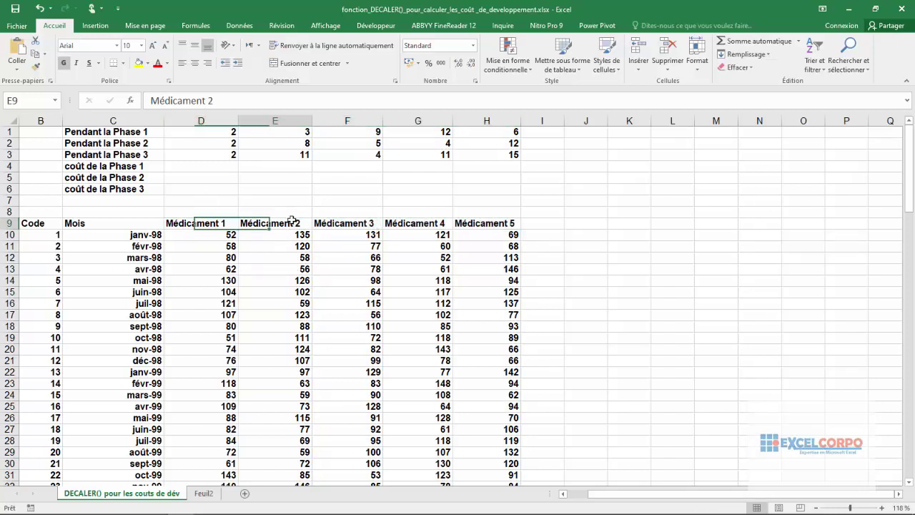
click(341, 223)
click(416, 224)
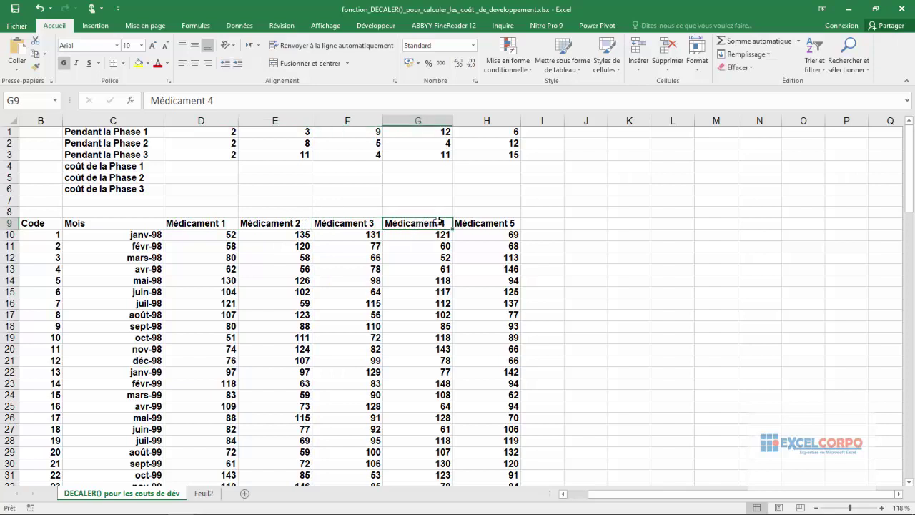
click(515, 222)
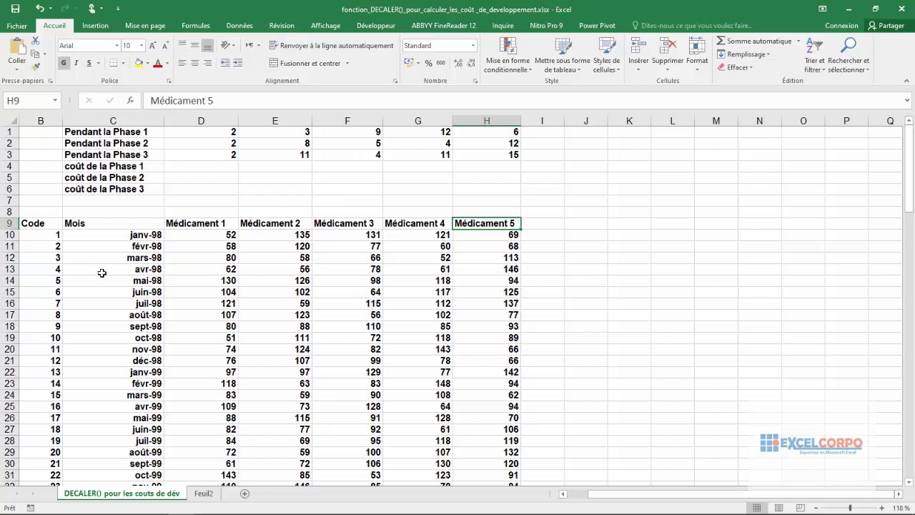
click(119, 223)
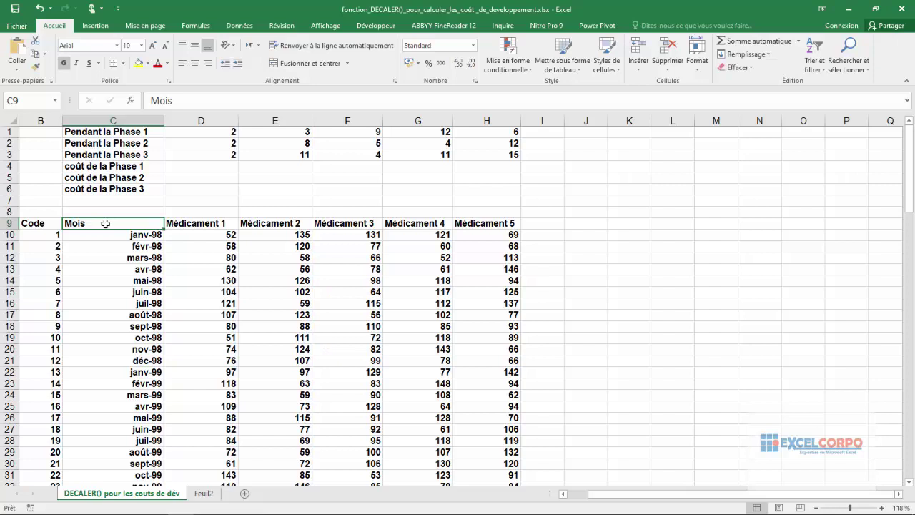
click(444, 262)
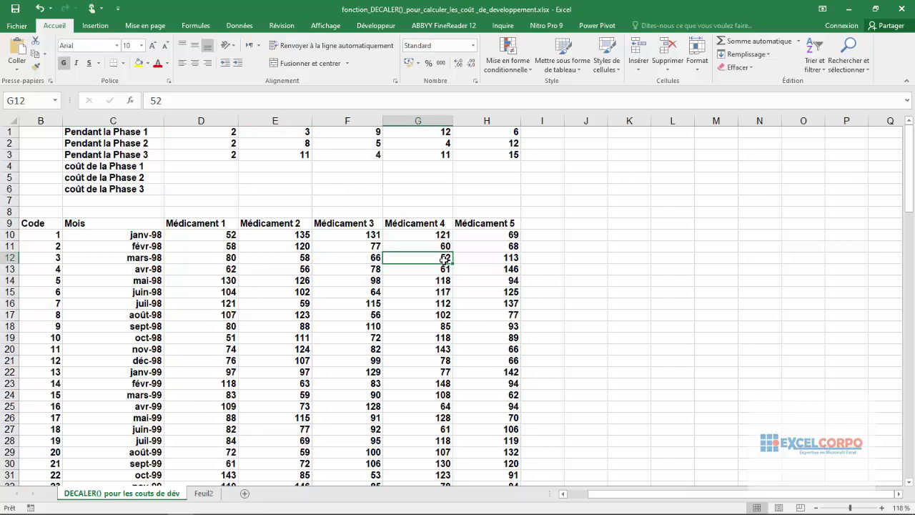
Step: Examine the phase cost cells in D4:D6, the first Médicament 1 cost, and the phase durations for each drug in the top rows
click(138, 169)
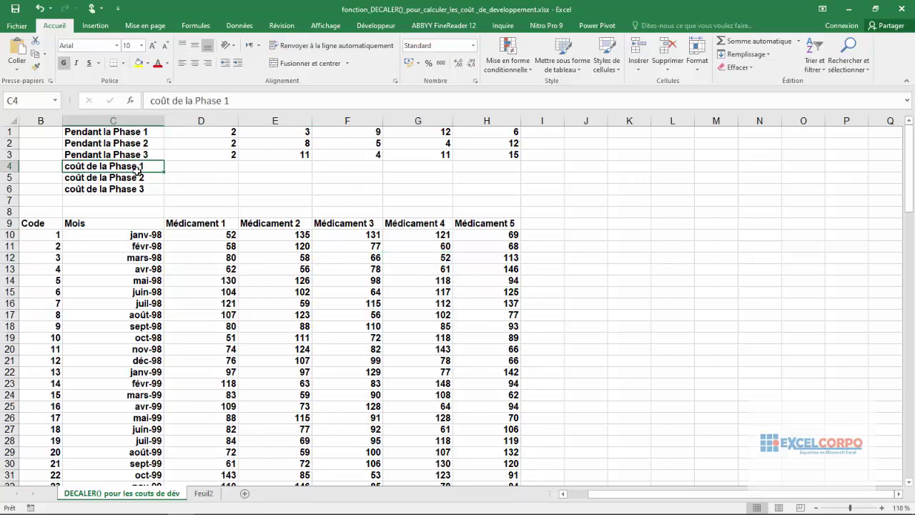
drag(214, 167, 214, 187)
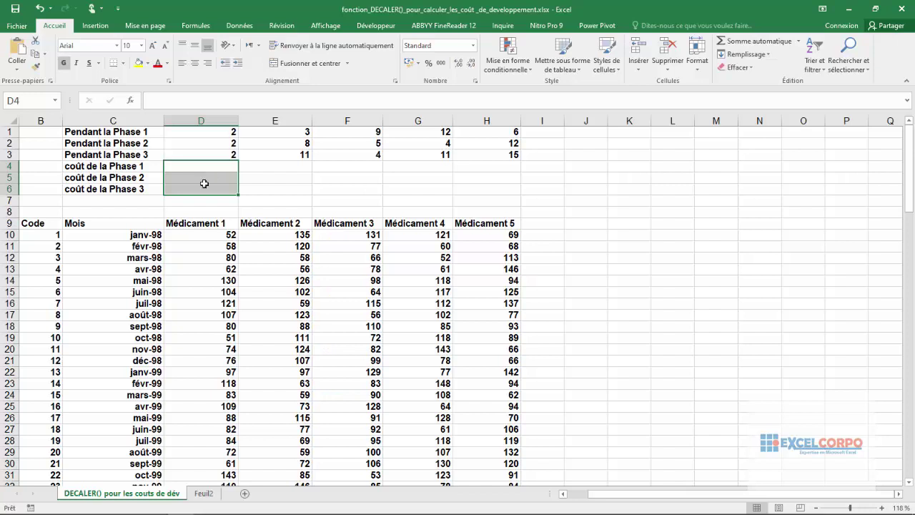
click(191, 233)
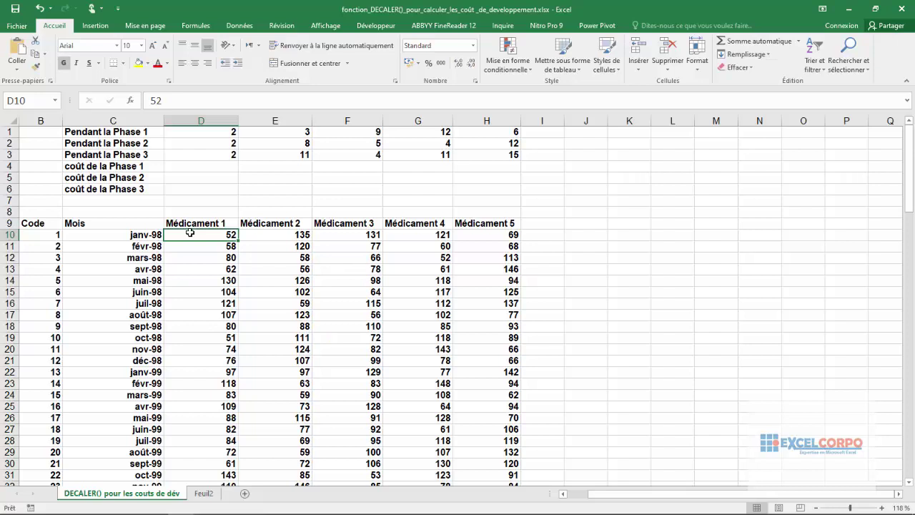
click(200, 167)
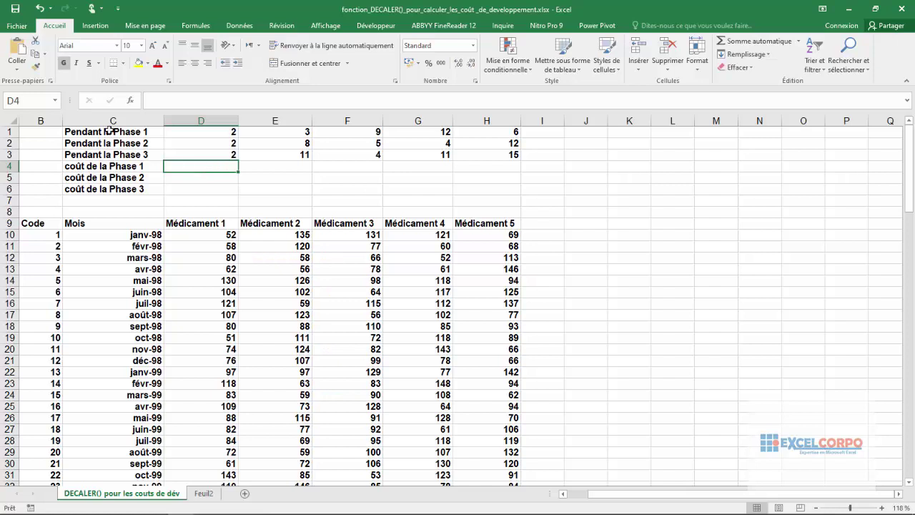
click(216, 131)
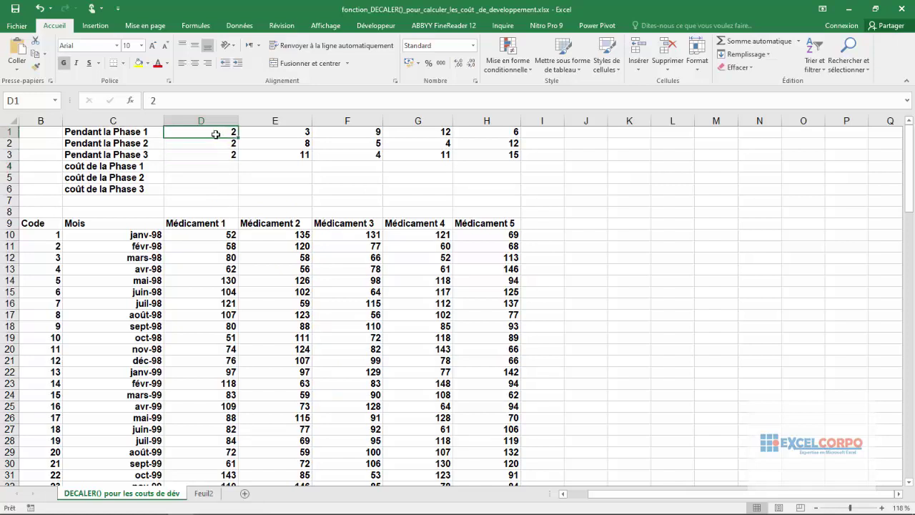
click(306, 133)
click(368, 131)
click(441, 133)
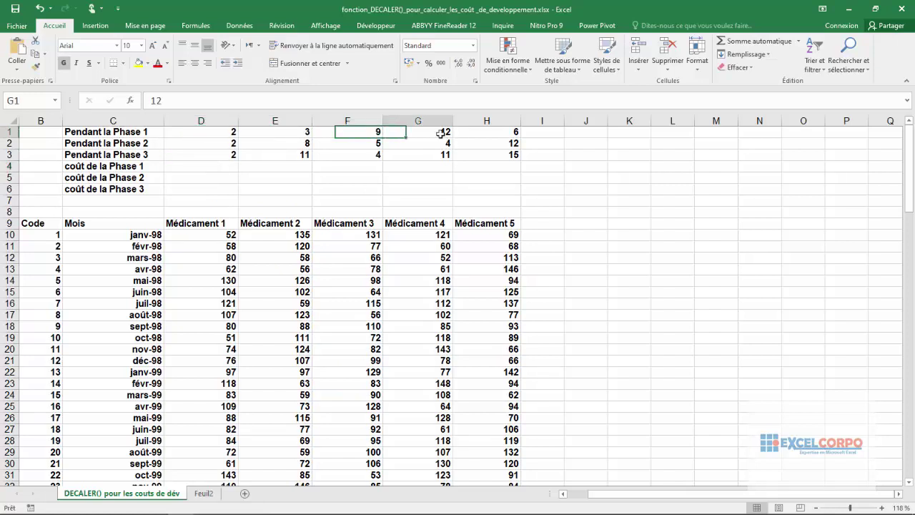
click(503, 129)
drag(194, 131, 443, 145)
Step: Calculate the Phase 1 cost of Médicament 1 in D4 with the formula =SOMME(DECALER(D10;0;0;D1;1))
click(186, 168)
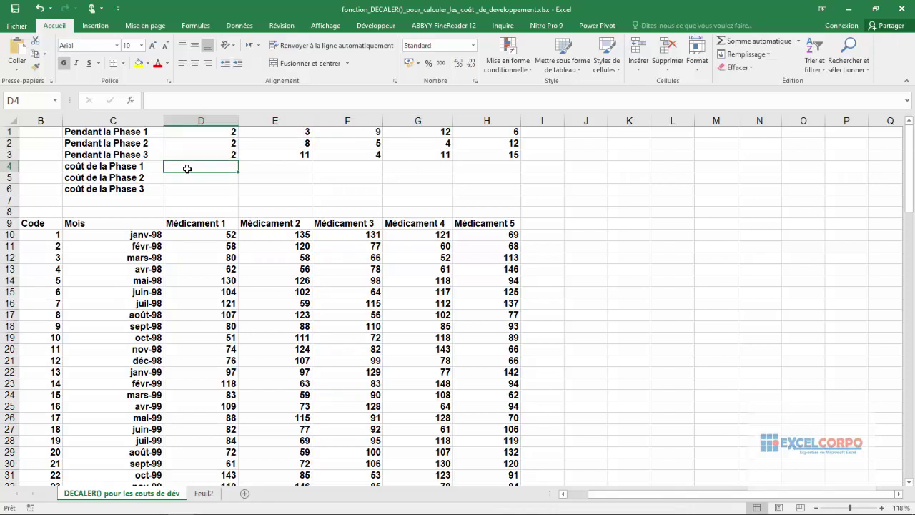
text(=)
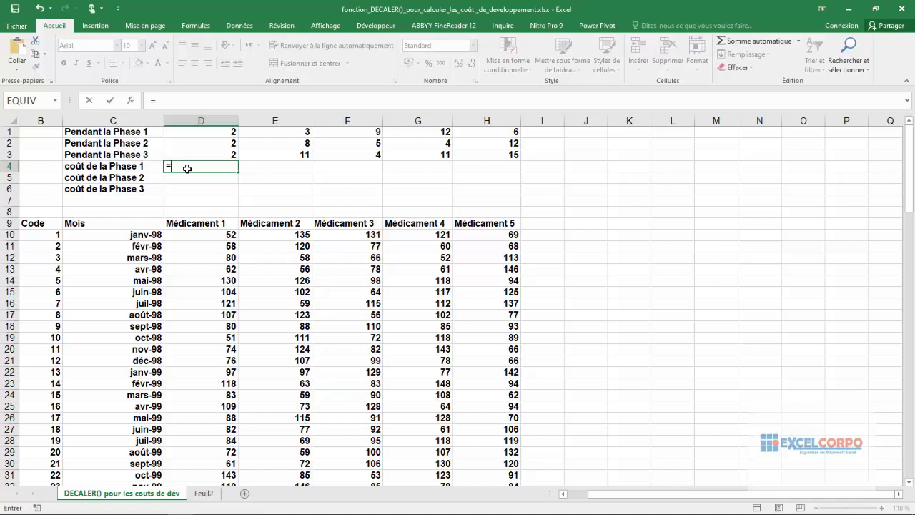
text(somm)
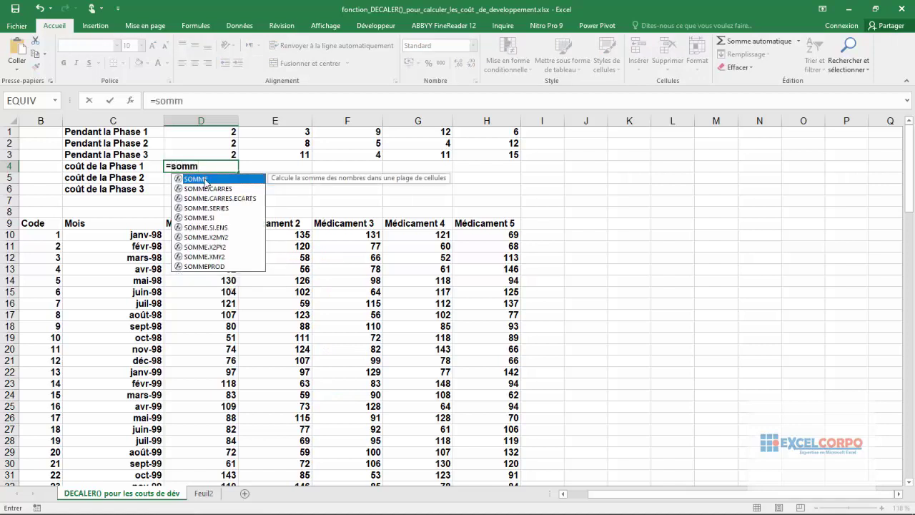
double_click(205, 179)
text(DECALER()
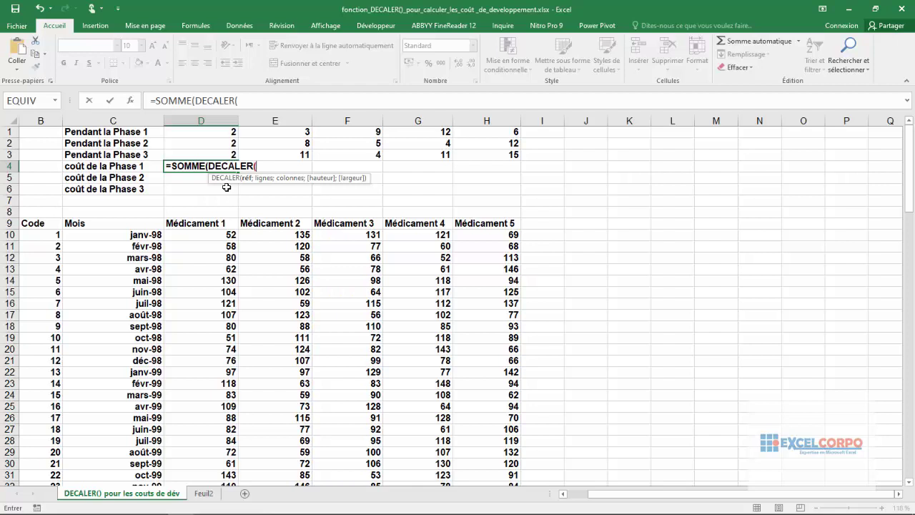
click(147, 234)
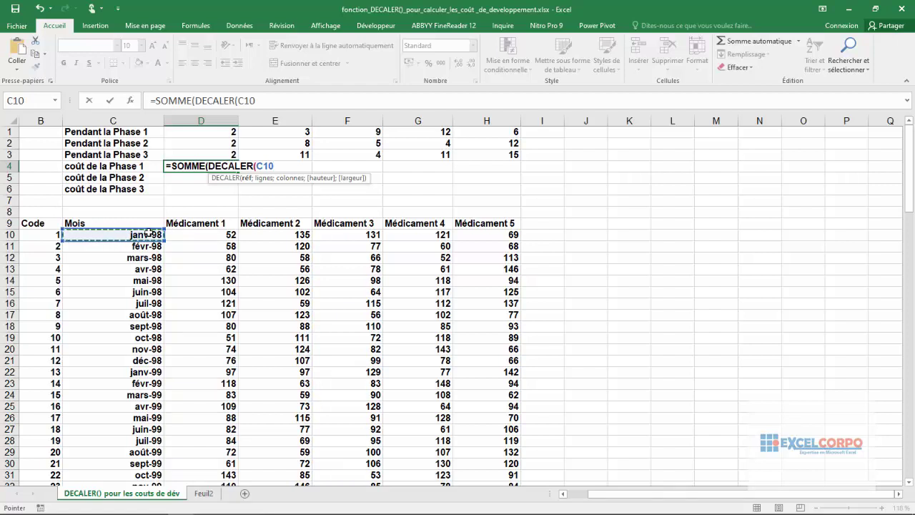
click(192, 237)
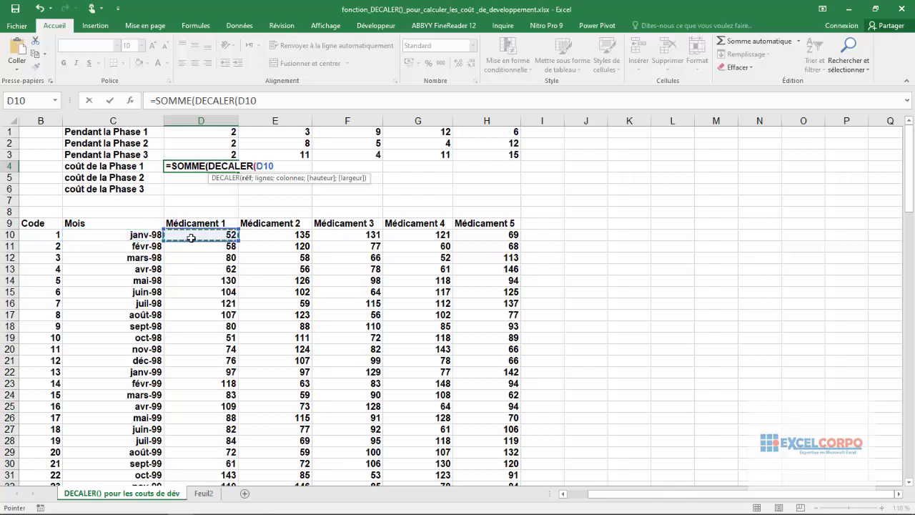
text(;)
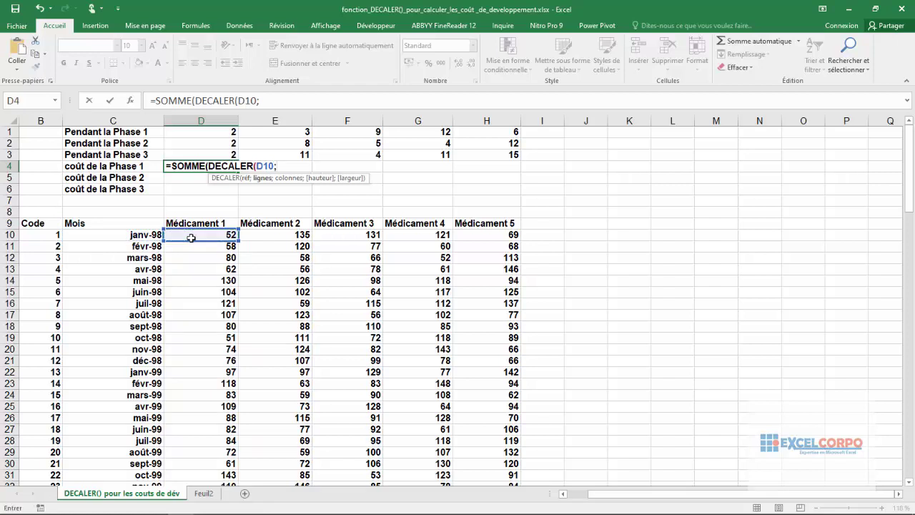
text(0;0;)
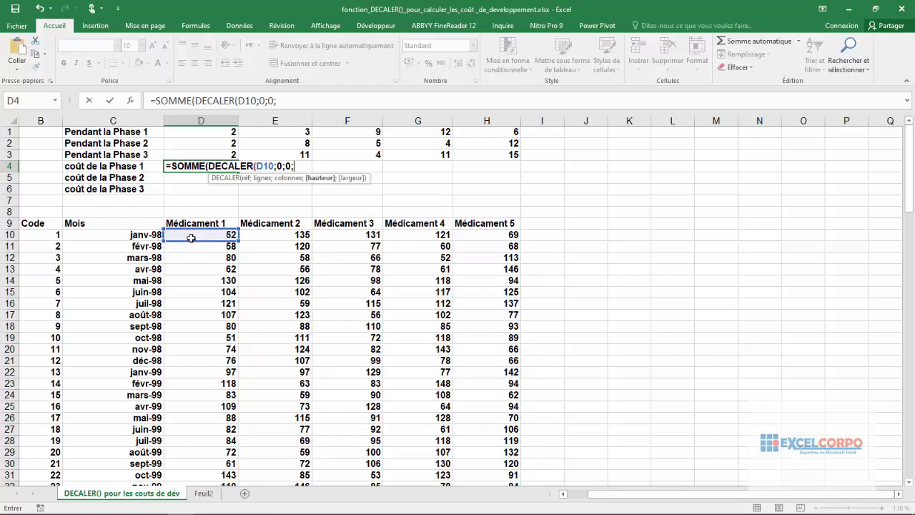
click(203, 135)
text(;)
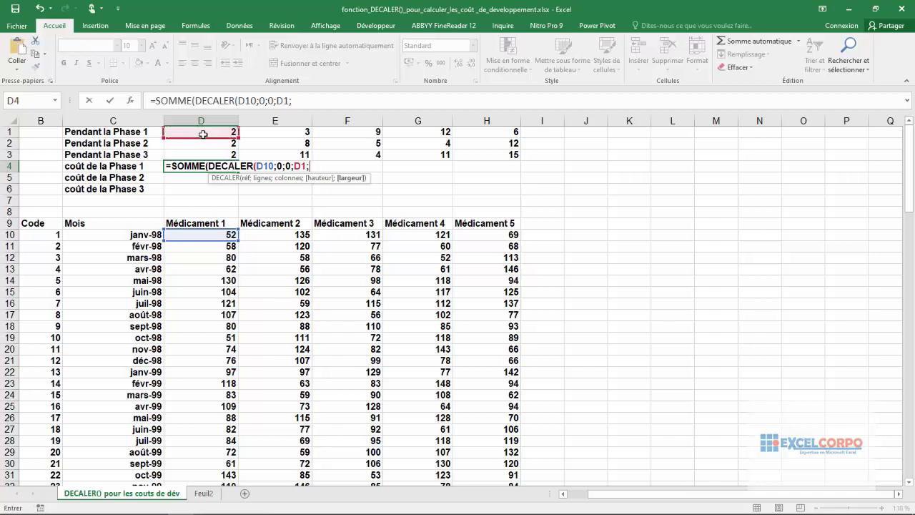
text(1)))
key(Return)
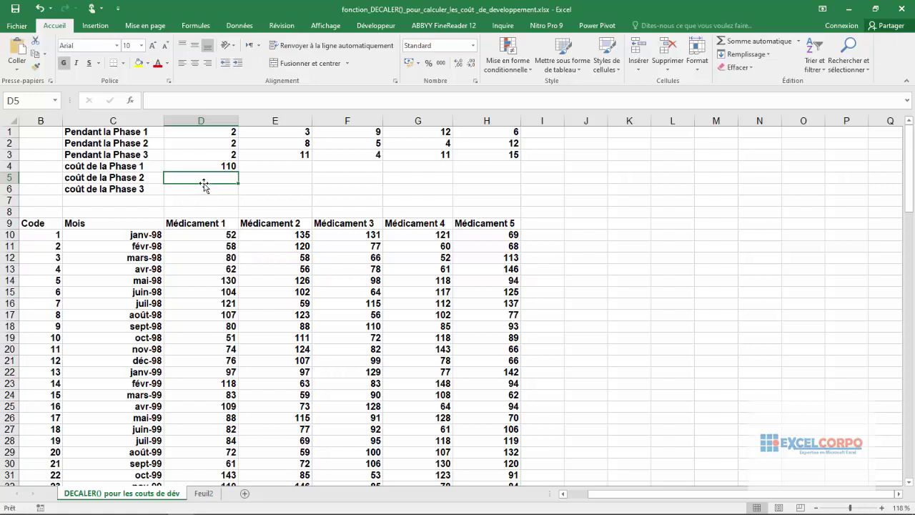
Step: Calculate the Phase 2 cost of Médicament 1 in D5 with the formula =SOMME(DECALER(D10;D1;0;D2;1))
text(=soo)
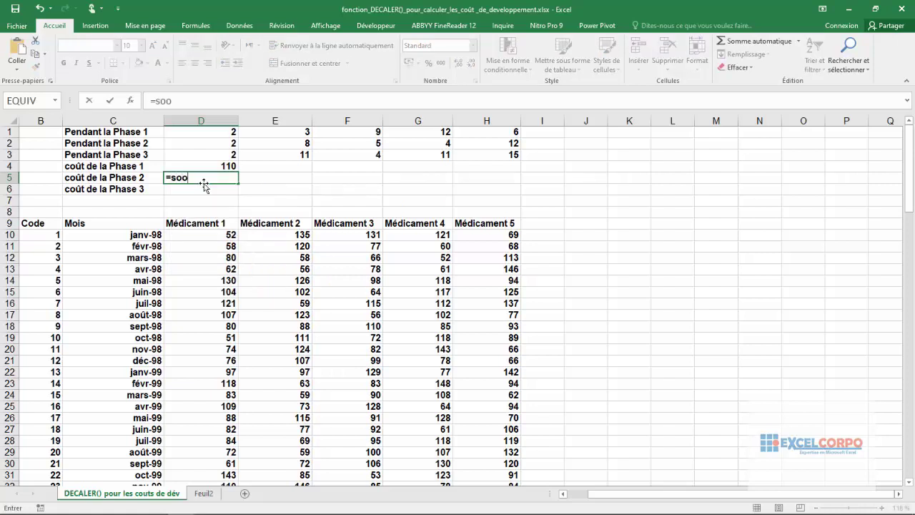
key(BackSpace)
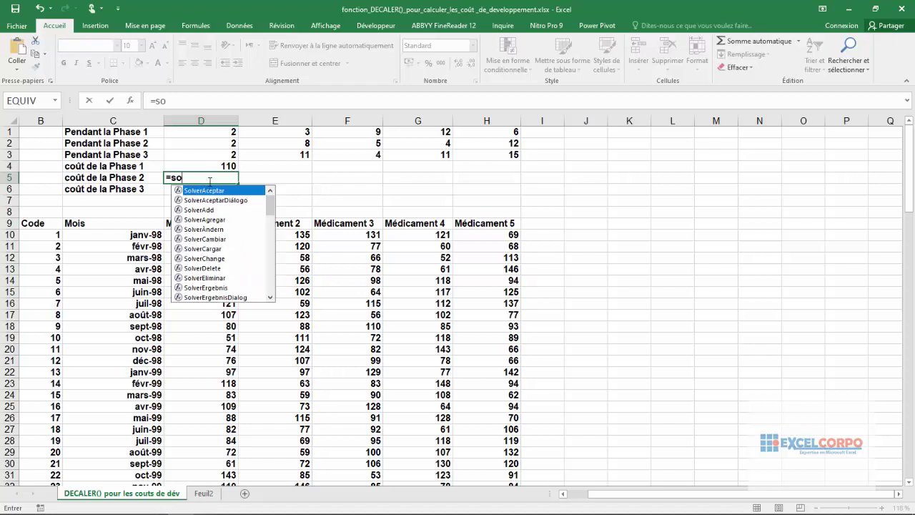
text(mme)
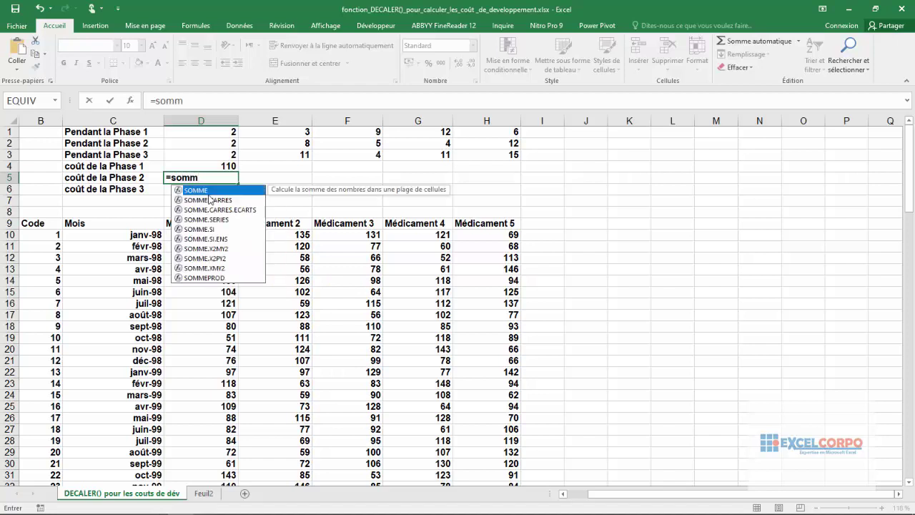
key(Tab)
text(de)
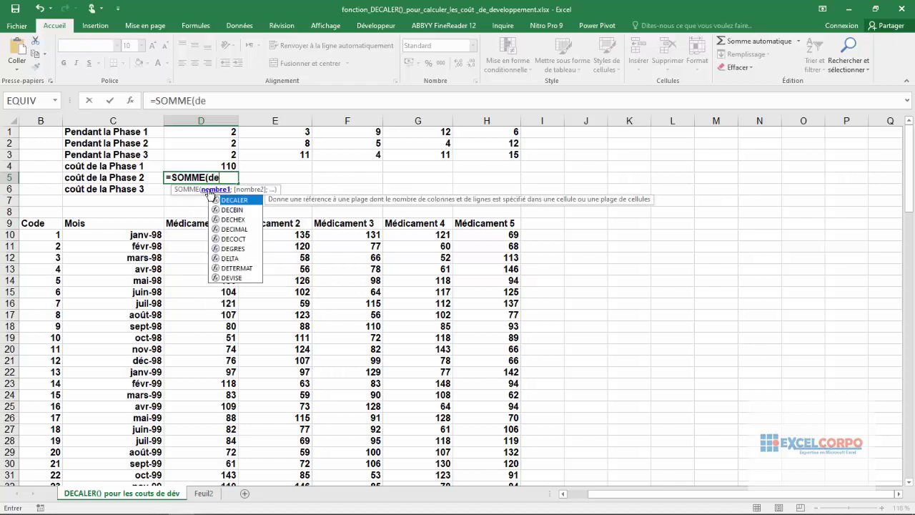
double_click(223, 199)
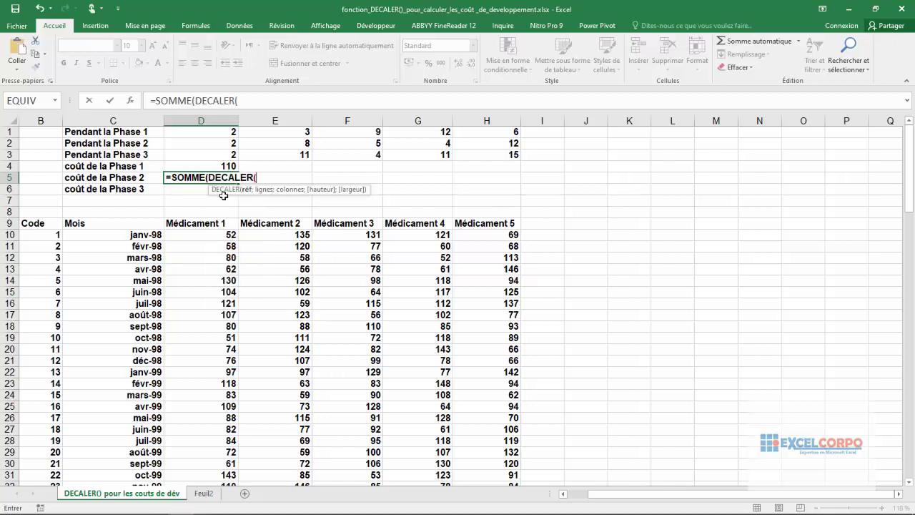
click(220, 237)
text(;)
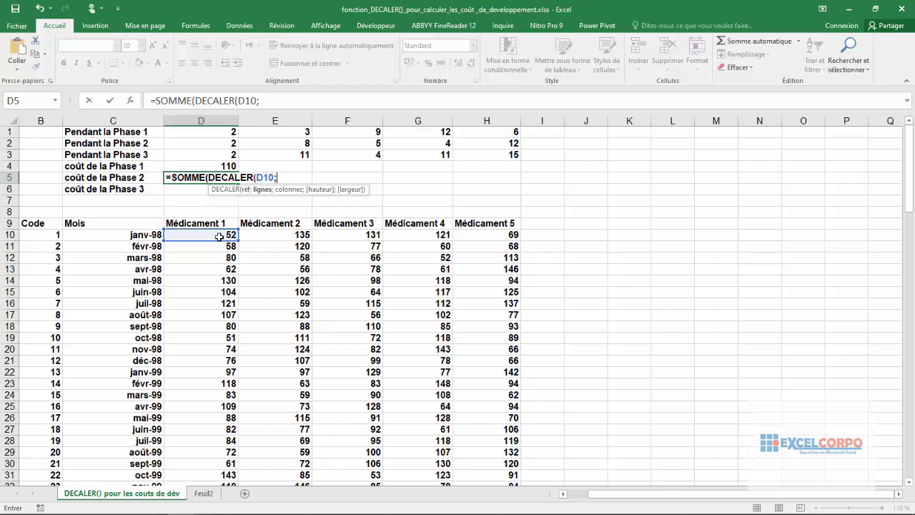
click(219, 134)
text(;)
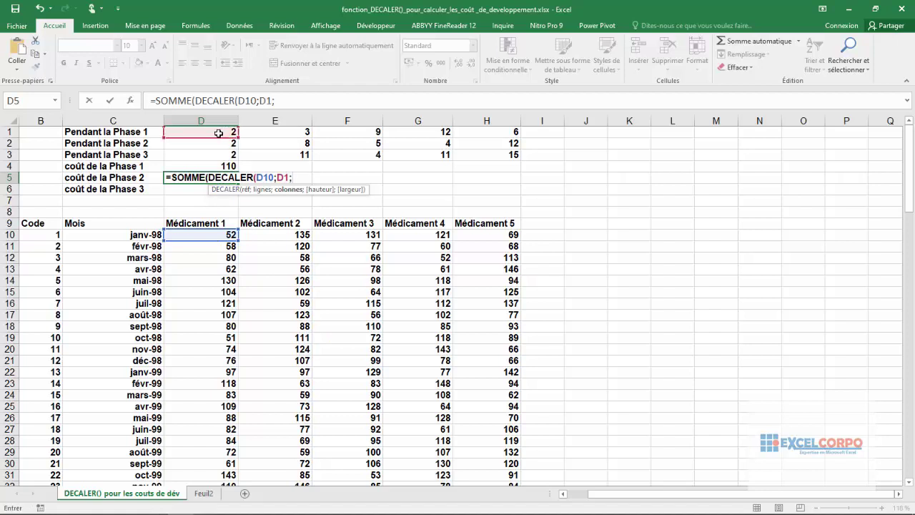
text(-)
key(BackSpace)
text(0;)
click(217, 144)
text(;1)
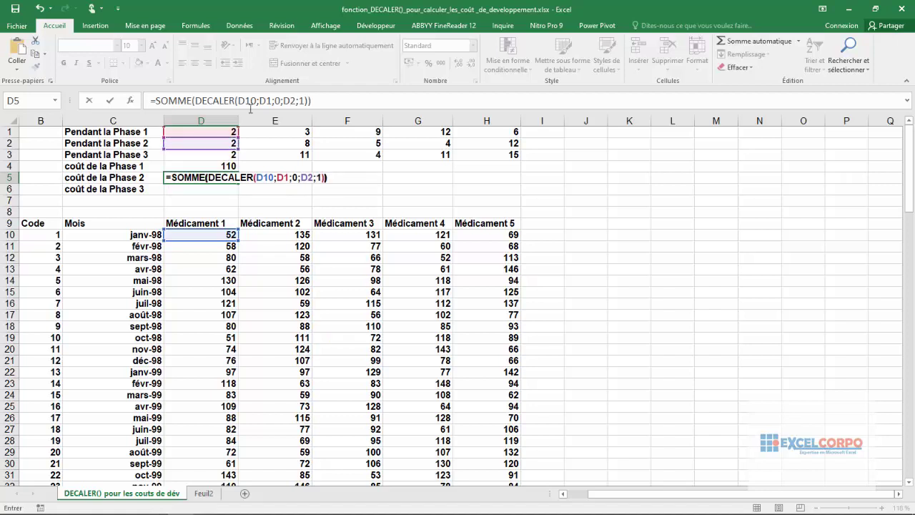
key(Return)
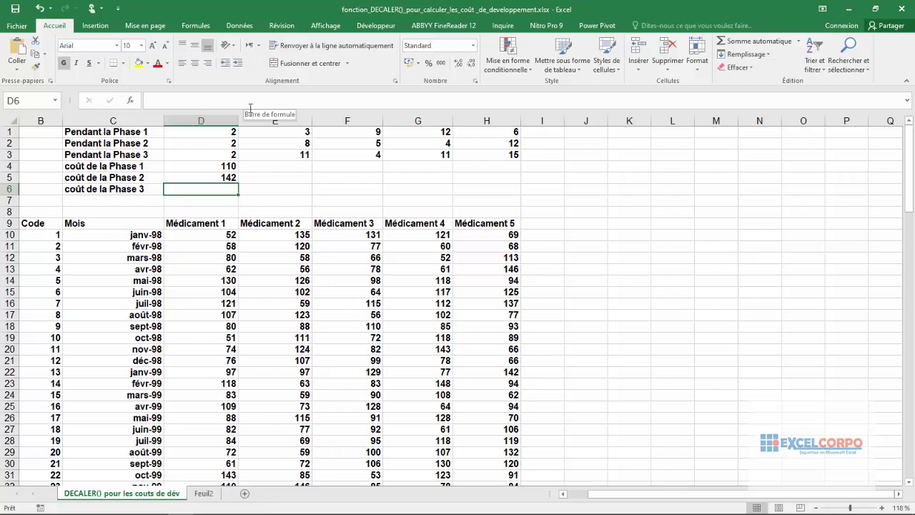
Step: Examine each argument of the DECALER function in the Phase 2 cost formula of Médicament 1 in D5
click(206, 179)
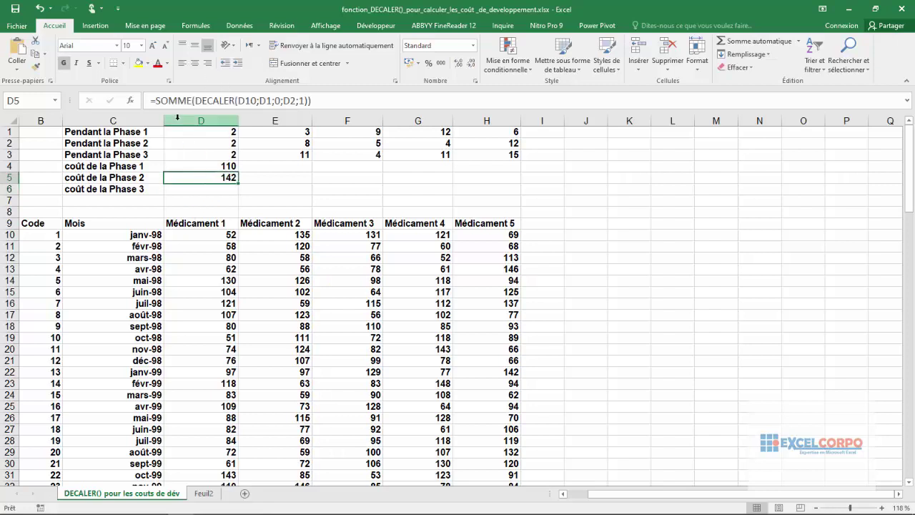
click(249, 99)
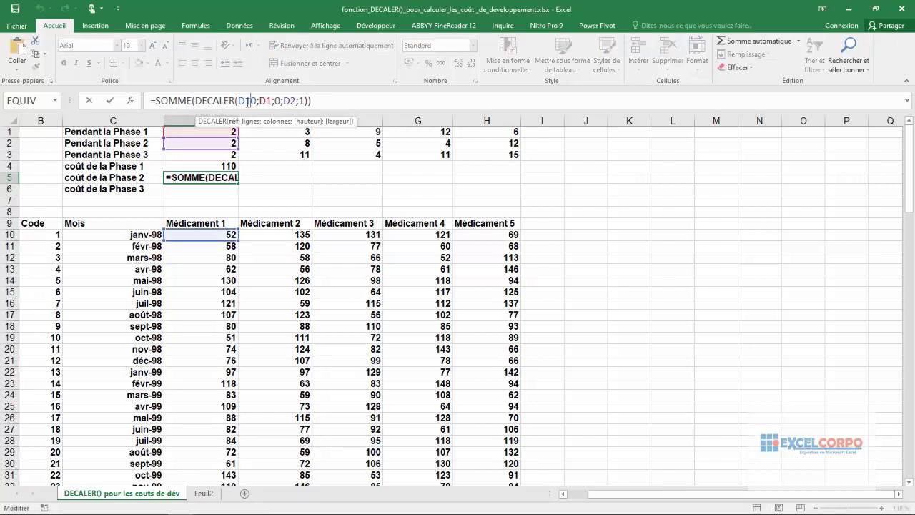
click(265, 100)
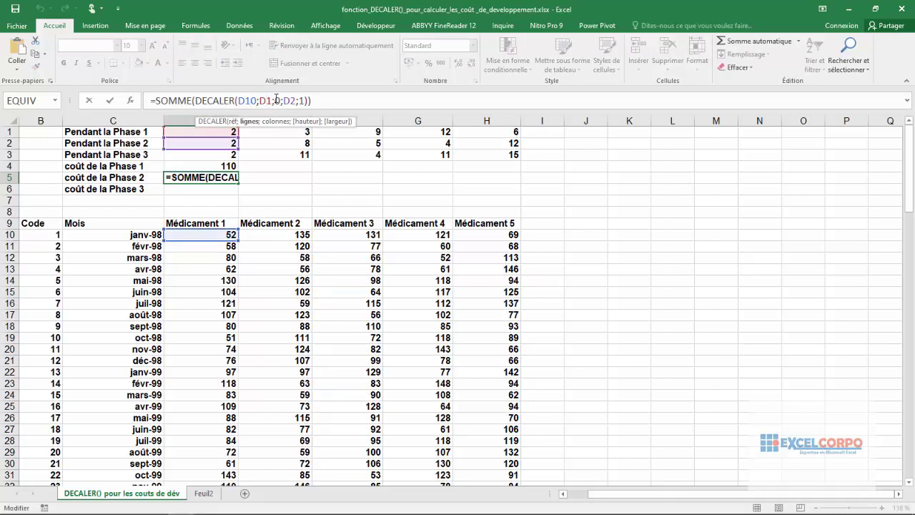
click(276, 100)
click(287, 100)
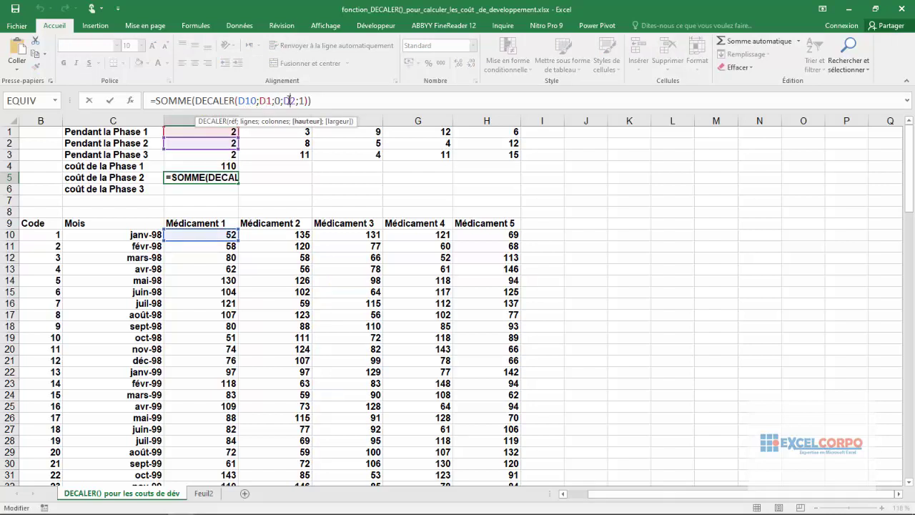
click(305, 101)
click(245, 100)
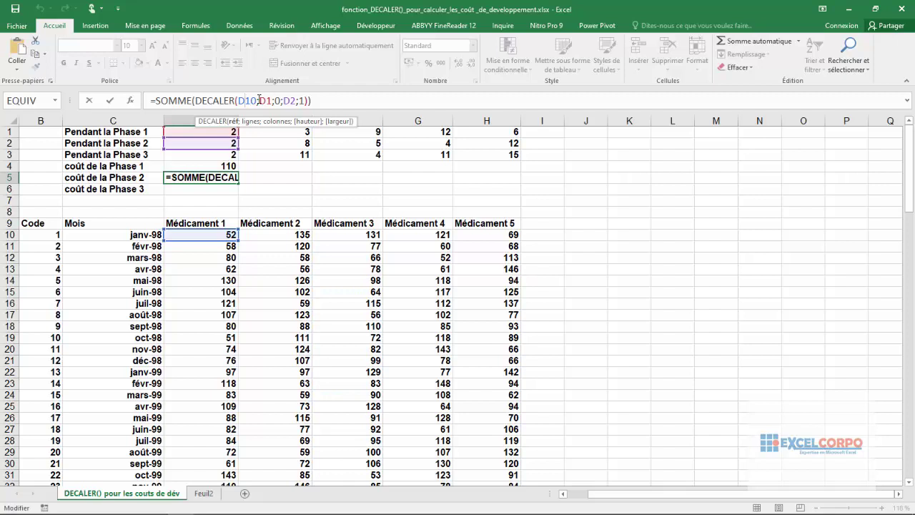
click(265, 100)
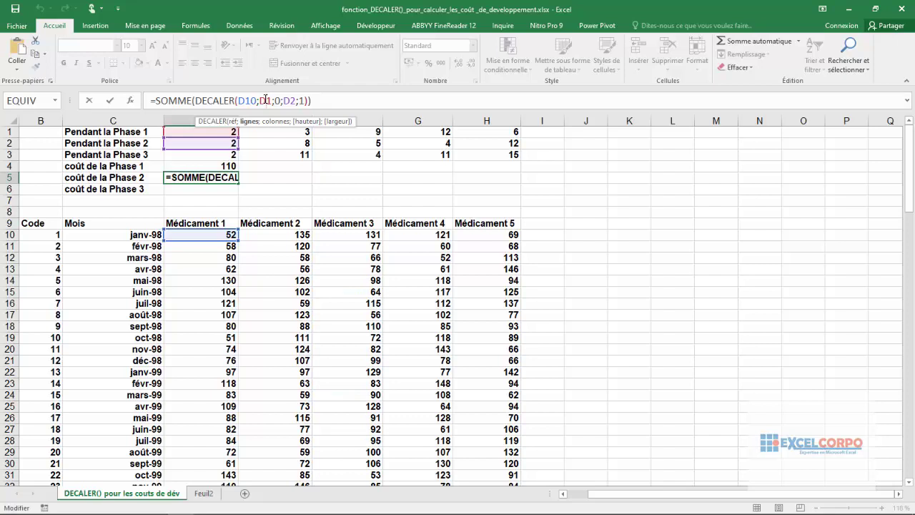
click(291, 100)
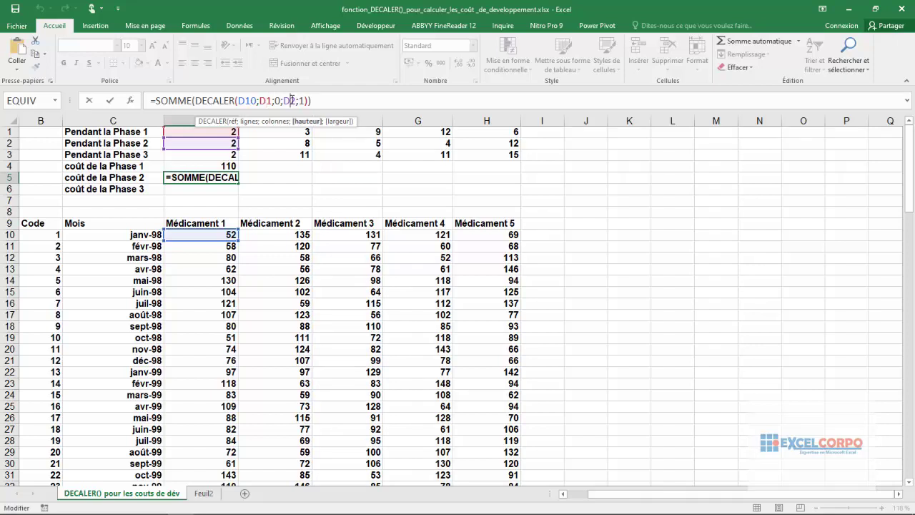
click(302, 100)
click(317, 100)
key(Return)
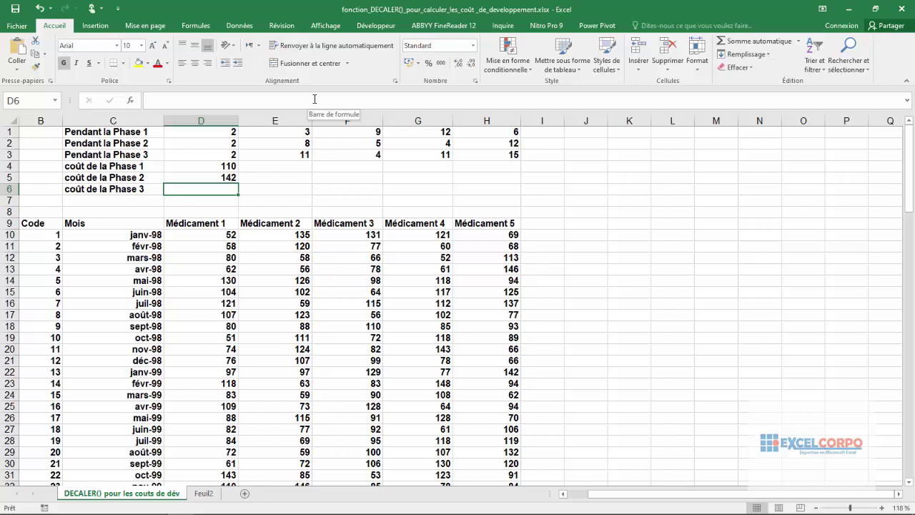
Step: Calculate the Phase 3 cost of Médicament 1 in D6 with the formula =SOMME(DECALER(D10;D1+D2;0;D3;1))
text(=som)
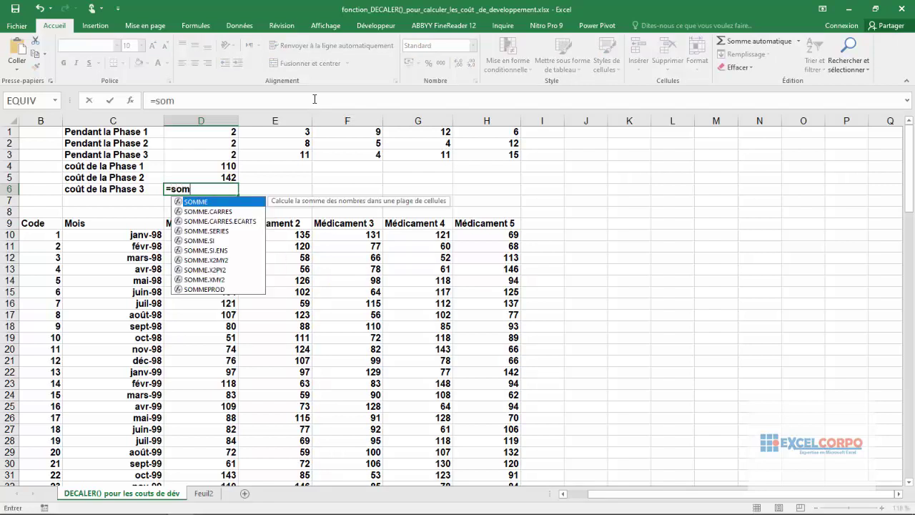
double_click(209, 203)
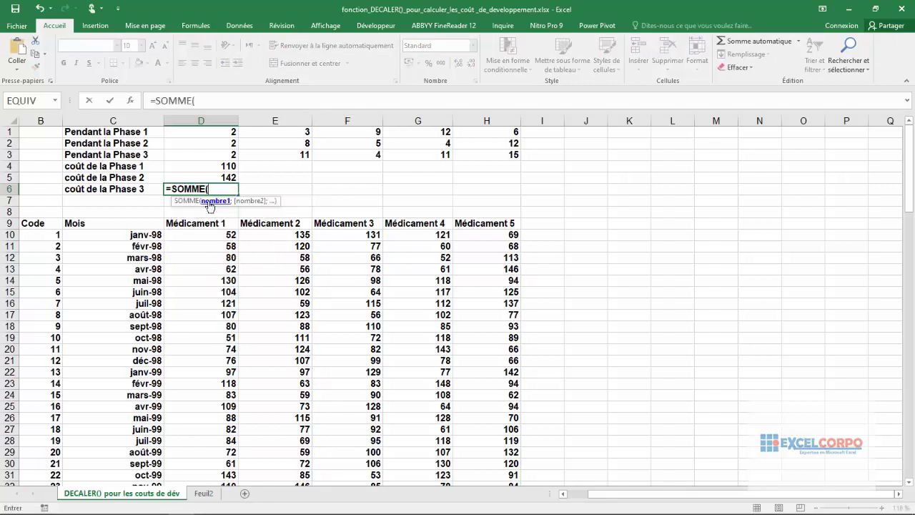
text(dec)
double_click(215, 204)
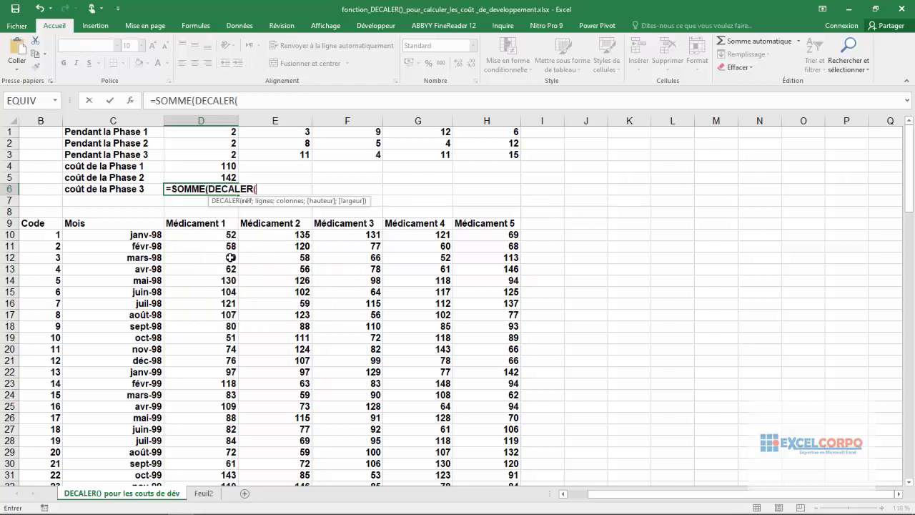
click(225, 236)
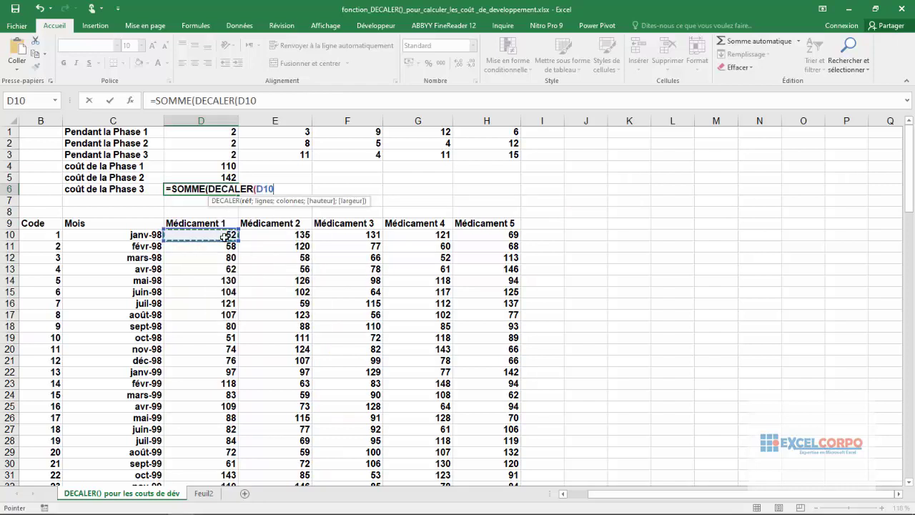
text(;)
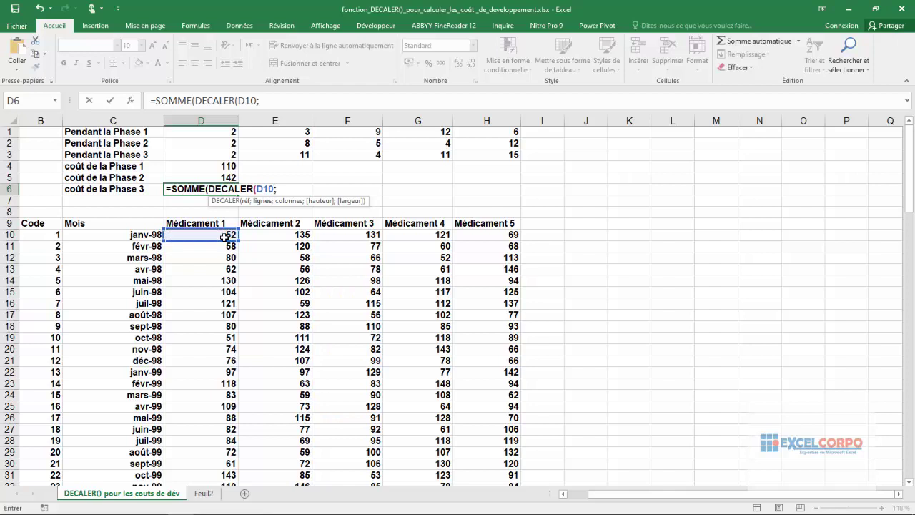
click(215, 134)
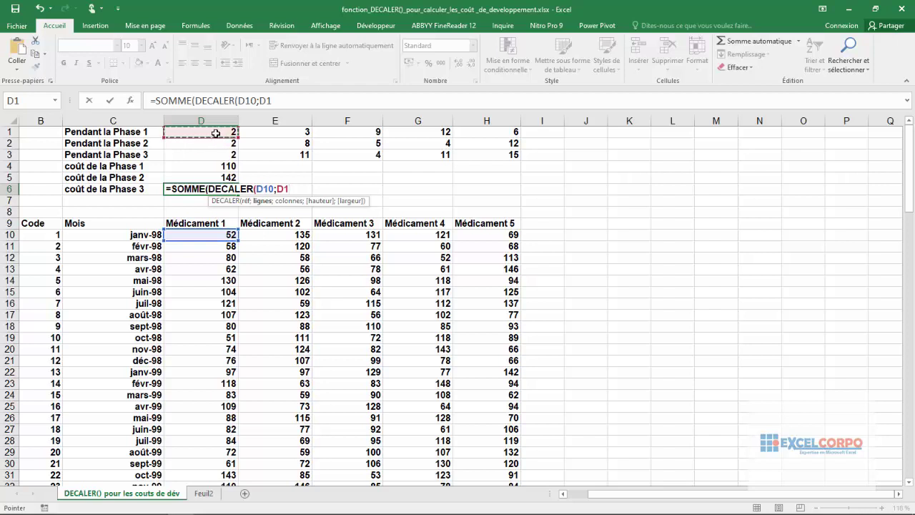
text(+)
click(202, 145)
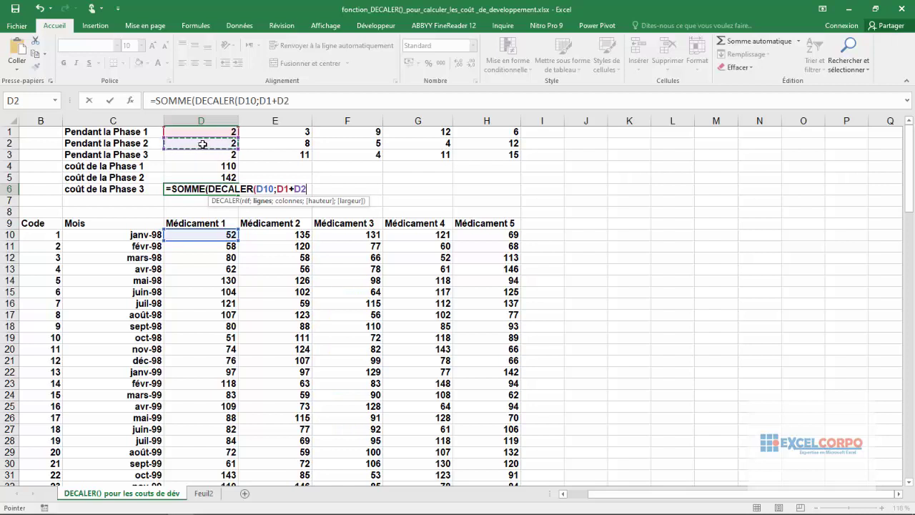
text(;0)
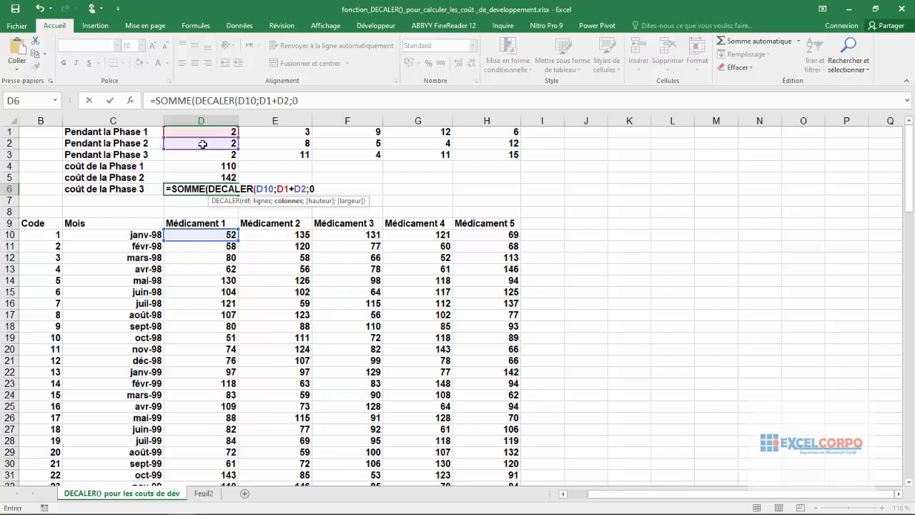
text(;)
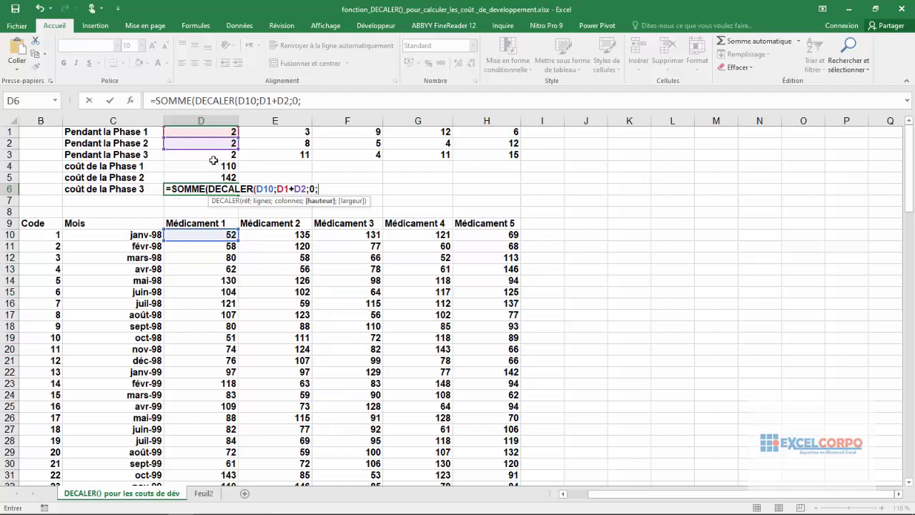
click(212, 157)
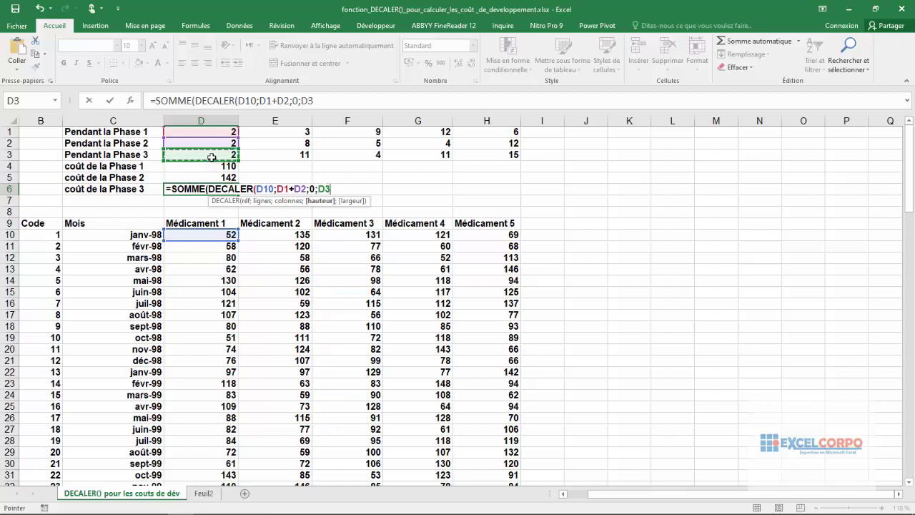
text(')
key(BackSpace)
text(;)
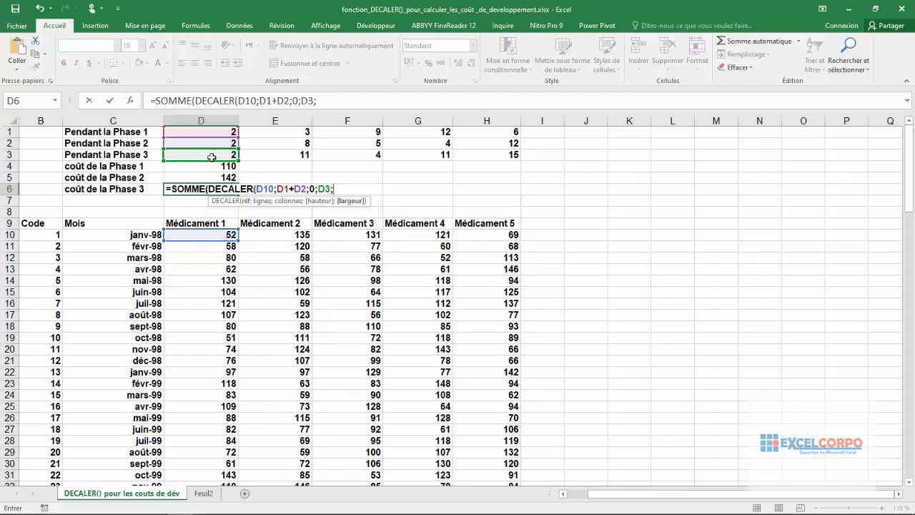
text(1)))
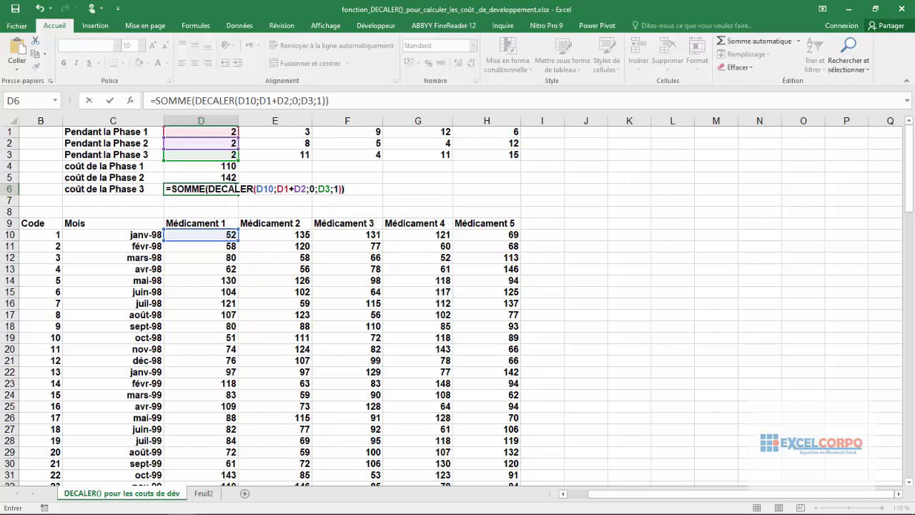
click(269, 191)
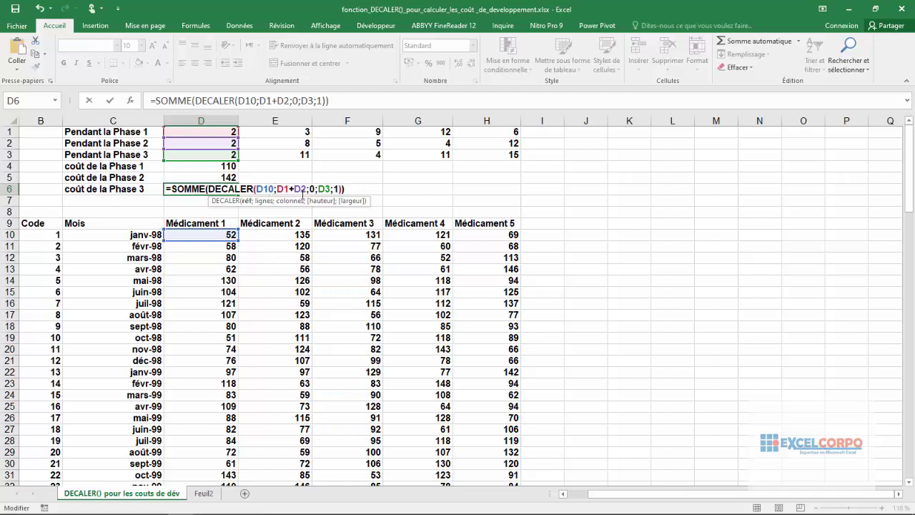
click(322, 189)
click(348, 189)
key(Return)
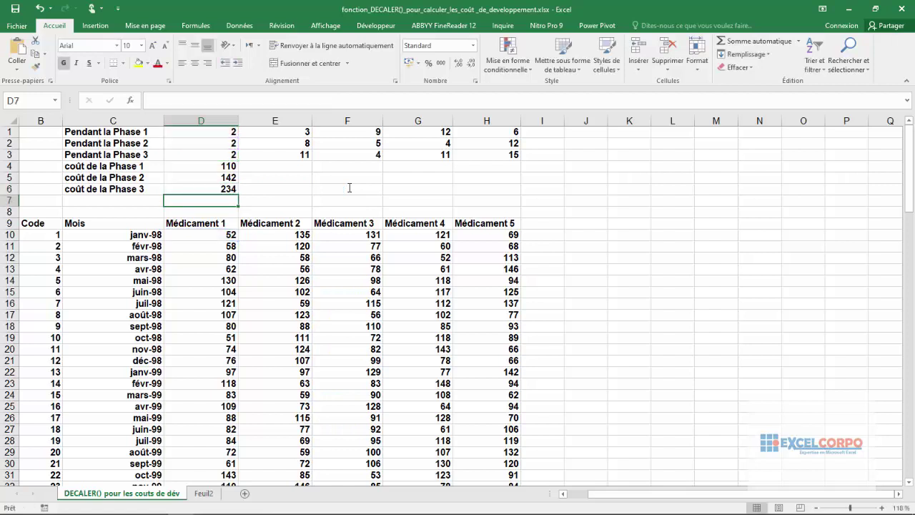
Step: Copy the three phase cost formulas in D4:D6 across to column H for Médicament 2 to Médicament 5
click(219, 190)
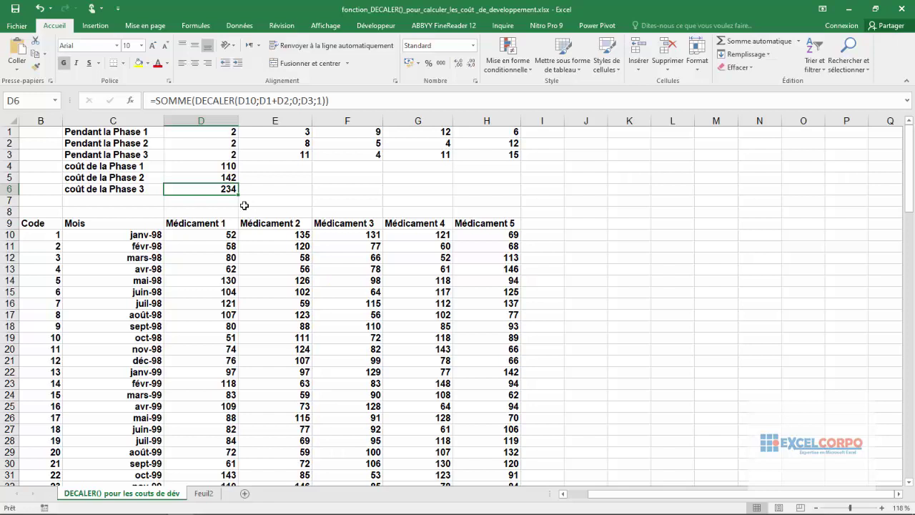
click(222, 165)
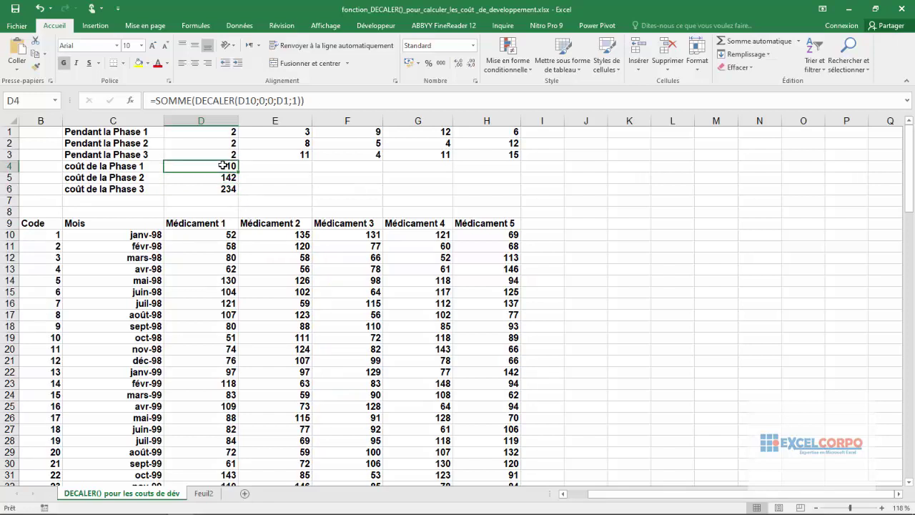
drag(223, 166, 501, 197)
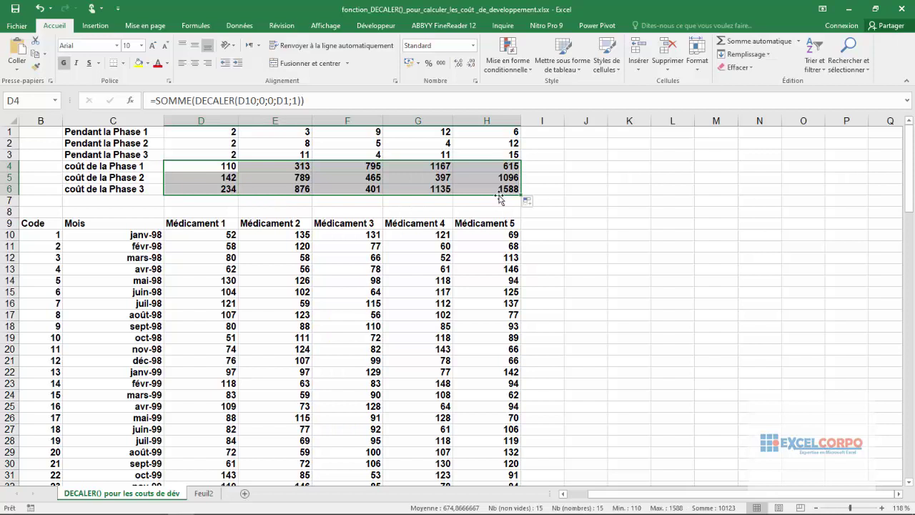
Step: Check the copied cost formulas for Médicament 5 in H5 and for Médicament 2 in E4:E6
click(478, 172)
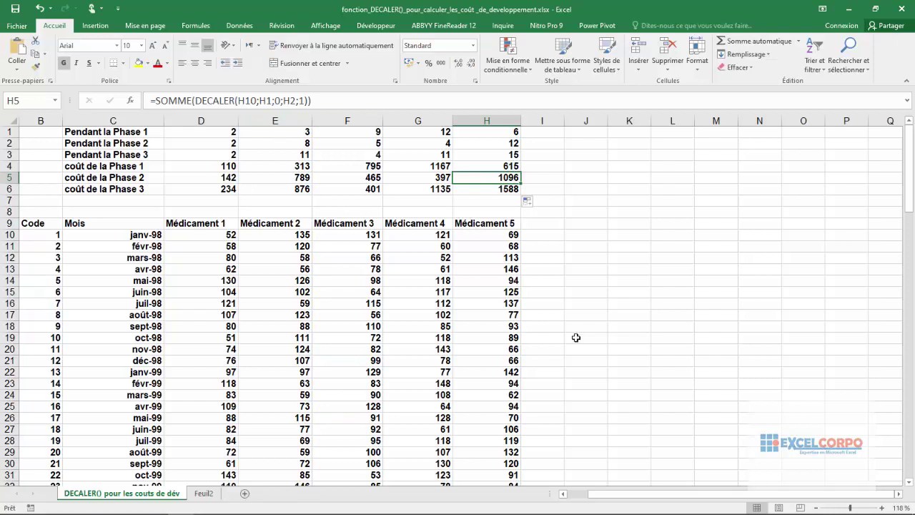
click(307, 166)
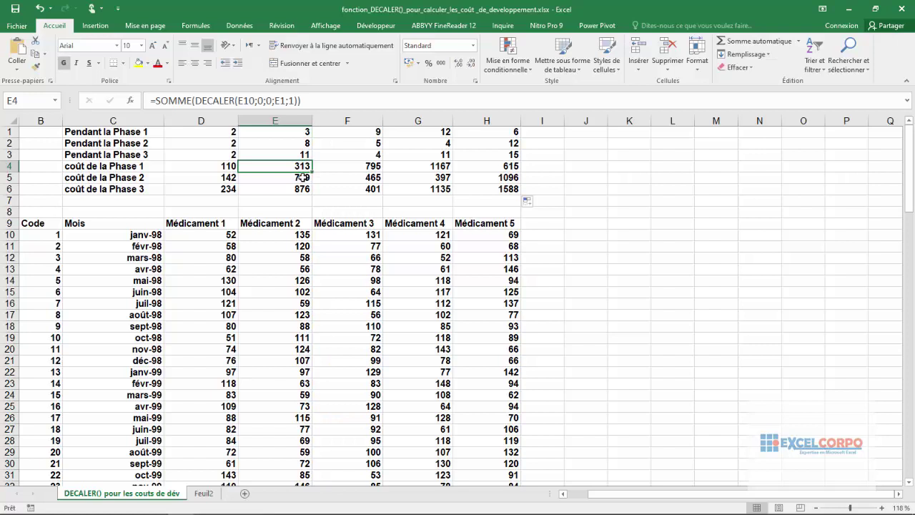
click(303, 176)
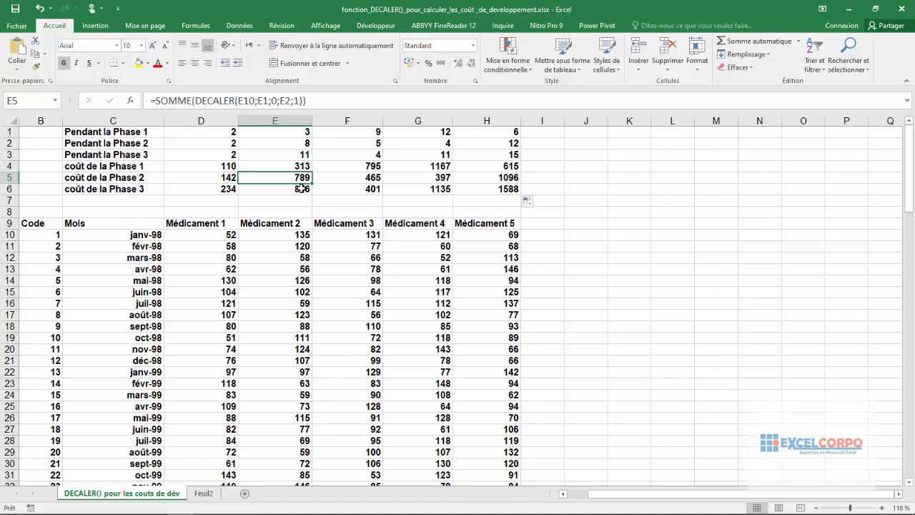
click(301, 188)
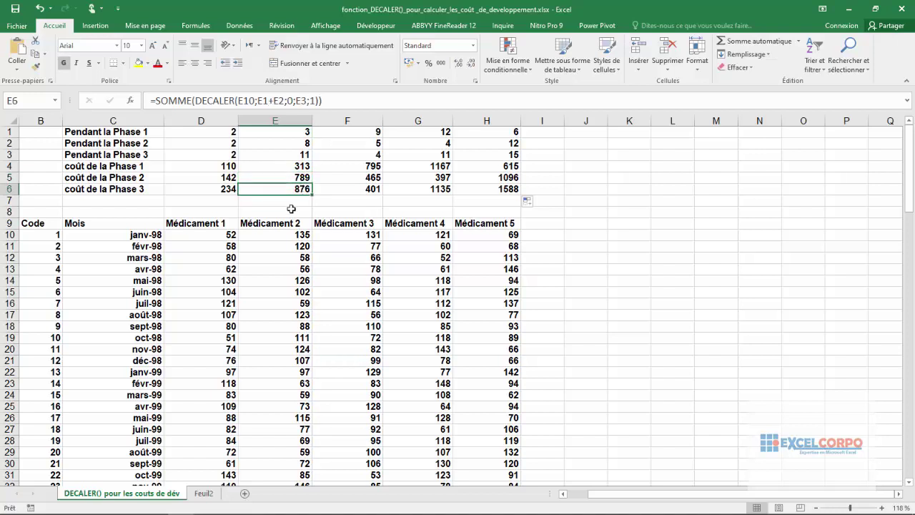